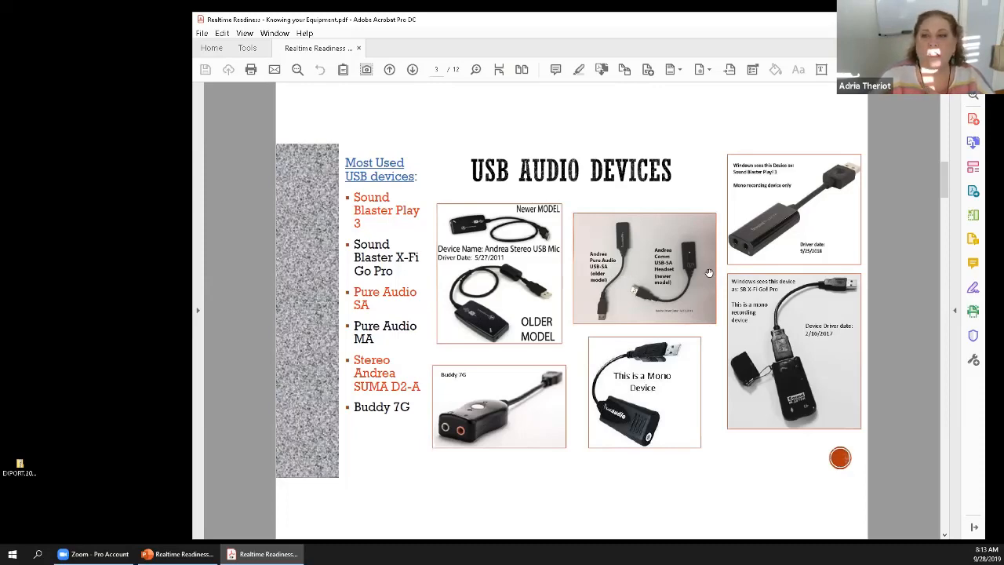
{"action": "scroll", "coordinate": [708, 272], "scroll_direction": "up", "scroll_amount": 2}
{"action": "scroll", "coordinate": [708, 273], "scroll_direction": "up", "scroll_amount": 1}
{"action": "scroll", "coordinate": [708, 273], "scroll_direction": "down", "scroll_amount": 2}
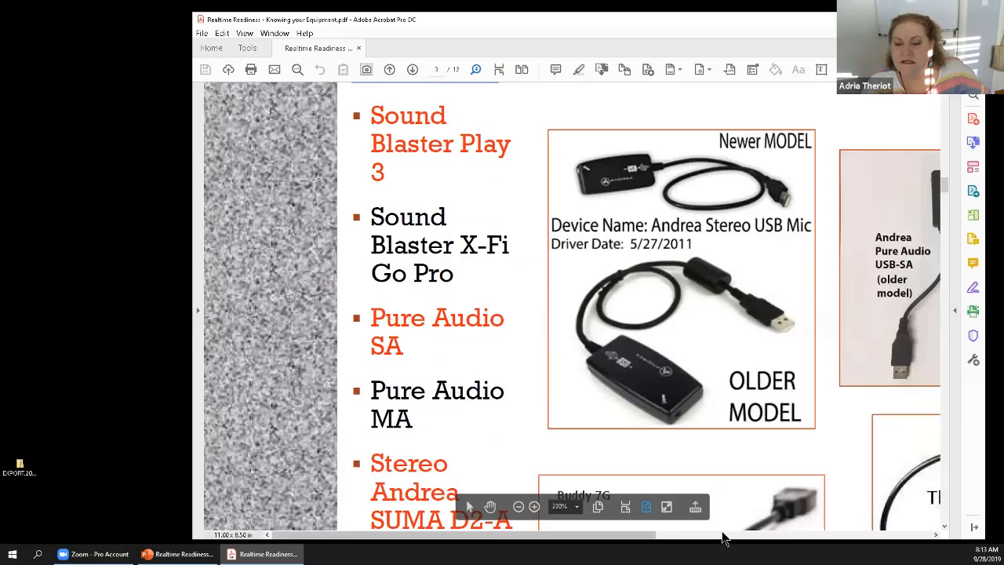
{"action": "left_click_drag", "start_coordinate": [724, 535], "coordinate": [822, 549]}
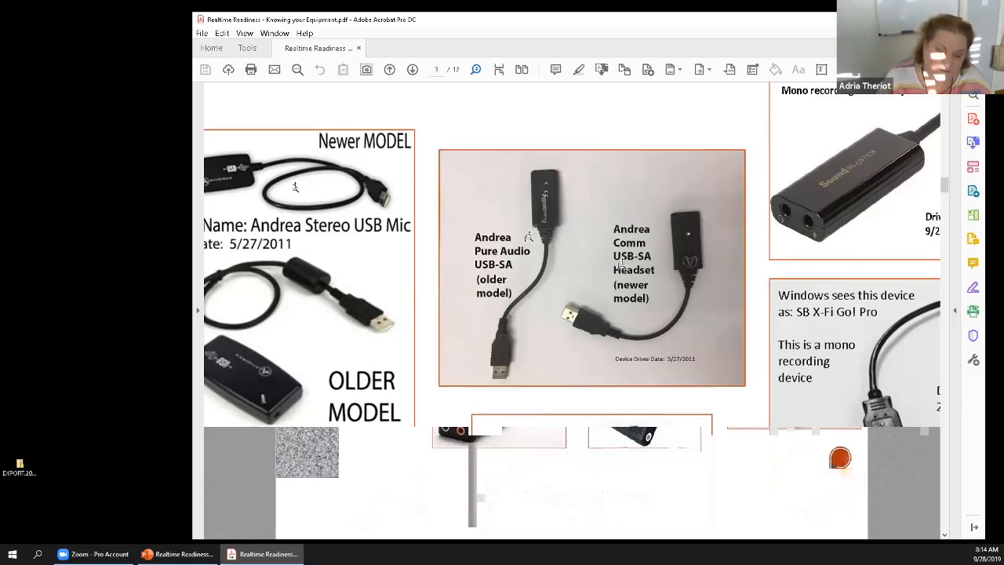
{"action": "scroll", "coordinate": [620, 266], "scroll_direction": "down", "scroll_amount": 1}
{"action": "scroll", "coordinate": [620, 266], "scroll_direction": "down", "scroll_amount": 1}
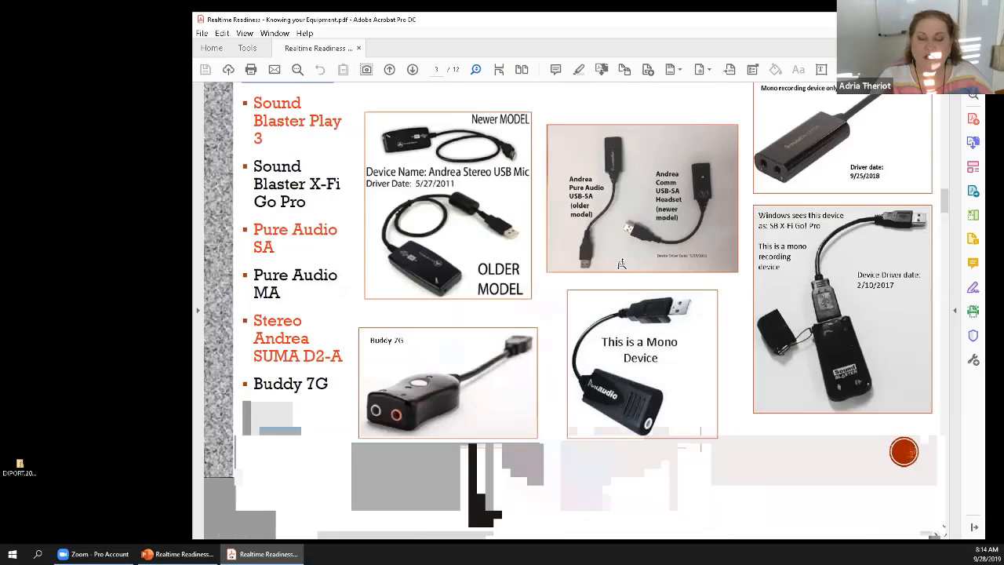
{"action": "scroll", "coordinate": [620, 264], "scroll_direction": "down", "scroll_amount": 1}
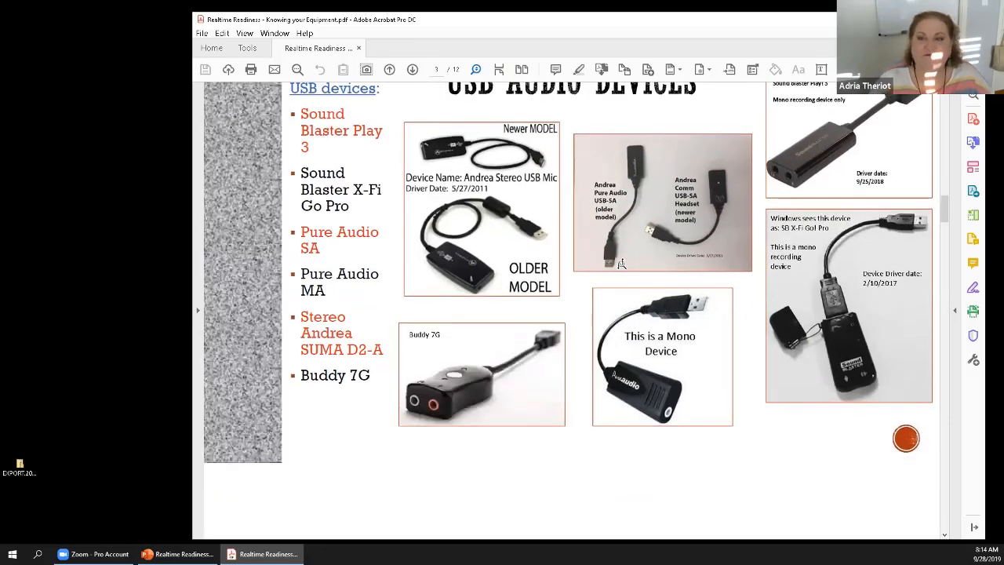
{"action": "left_click_drag", "start_coordinate": [944, 217], "coordinate": [948, 191]}
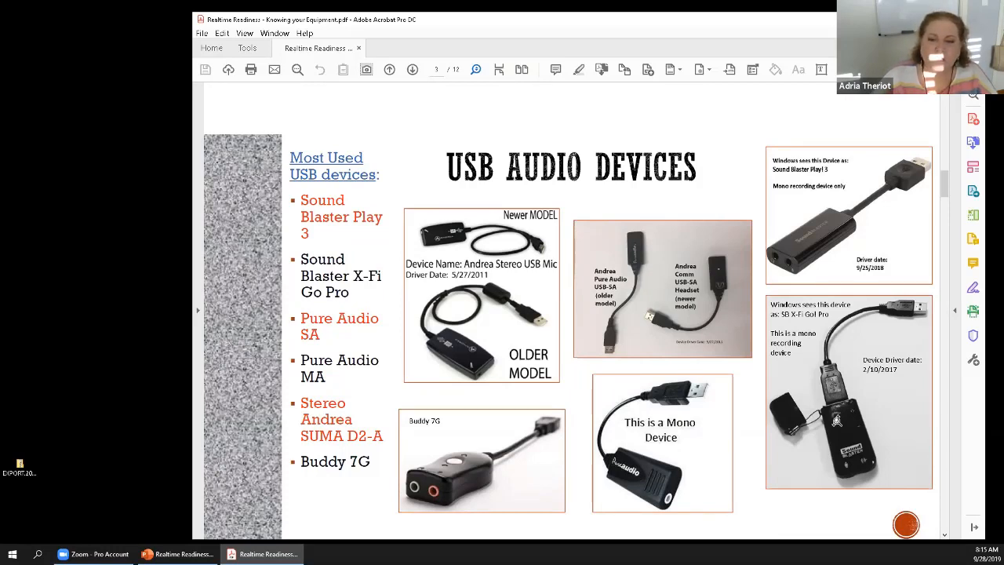
{"action": "mouse_move", "coordinate": [582, 486]}
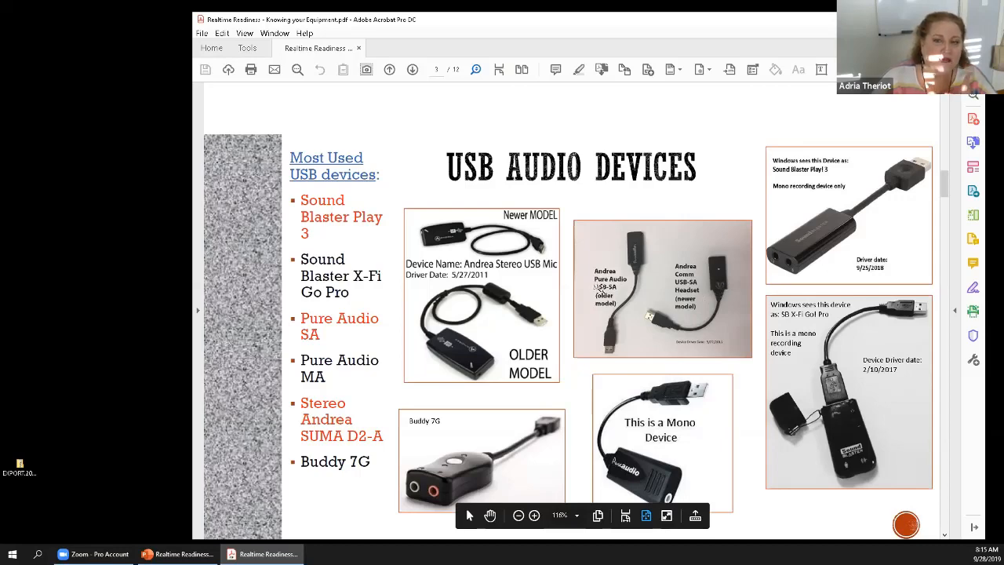
{"action": "scroll", "coordinate": [600, 287], "scroll_direction": "down", "scroll_amount": 1}
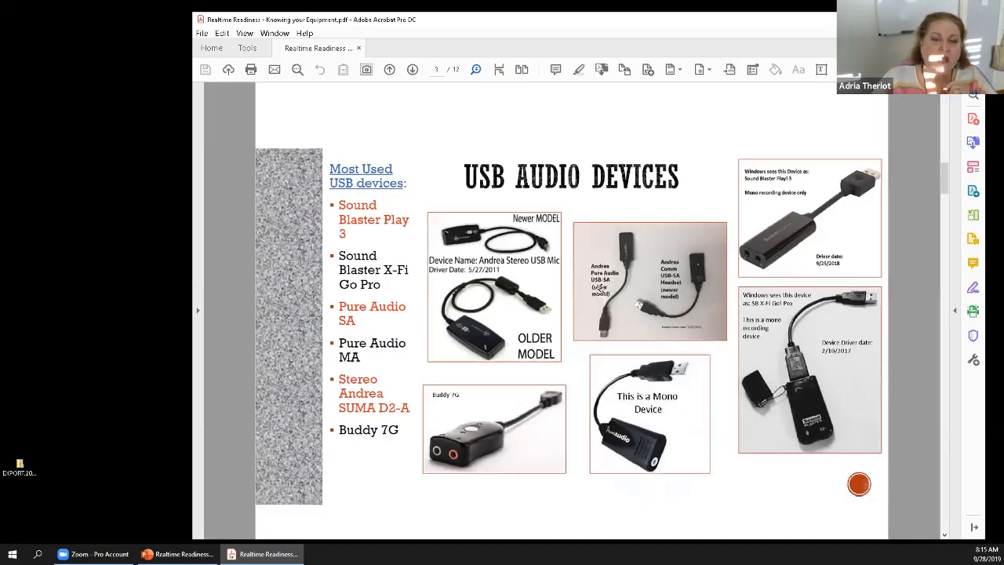
{"action": "scroll", "coordinate": [600, 287], "scroll_direction": "down", "scroll_amount": 1}
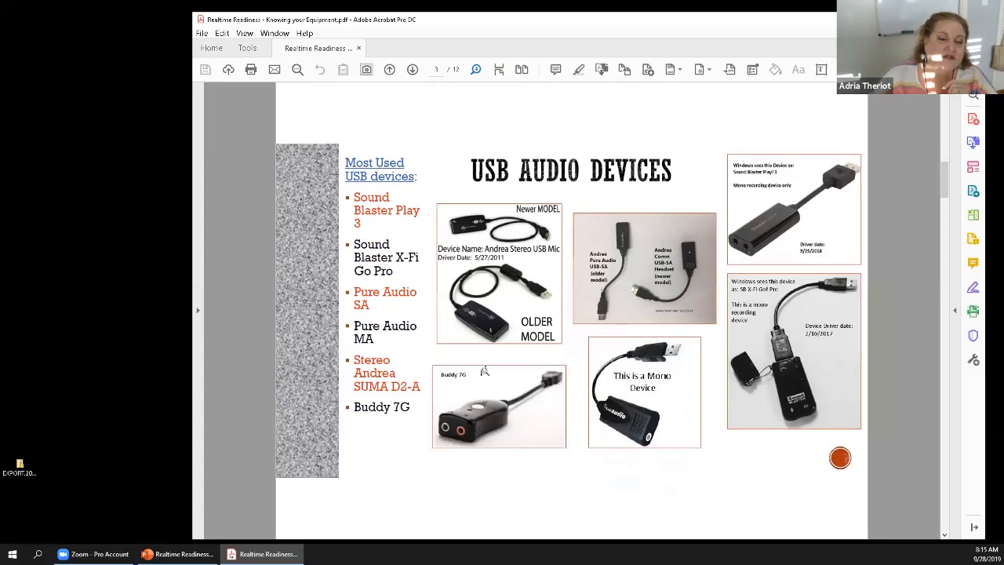